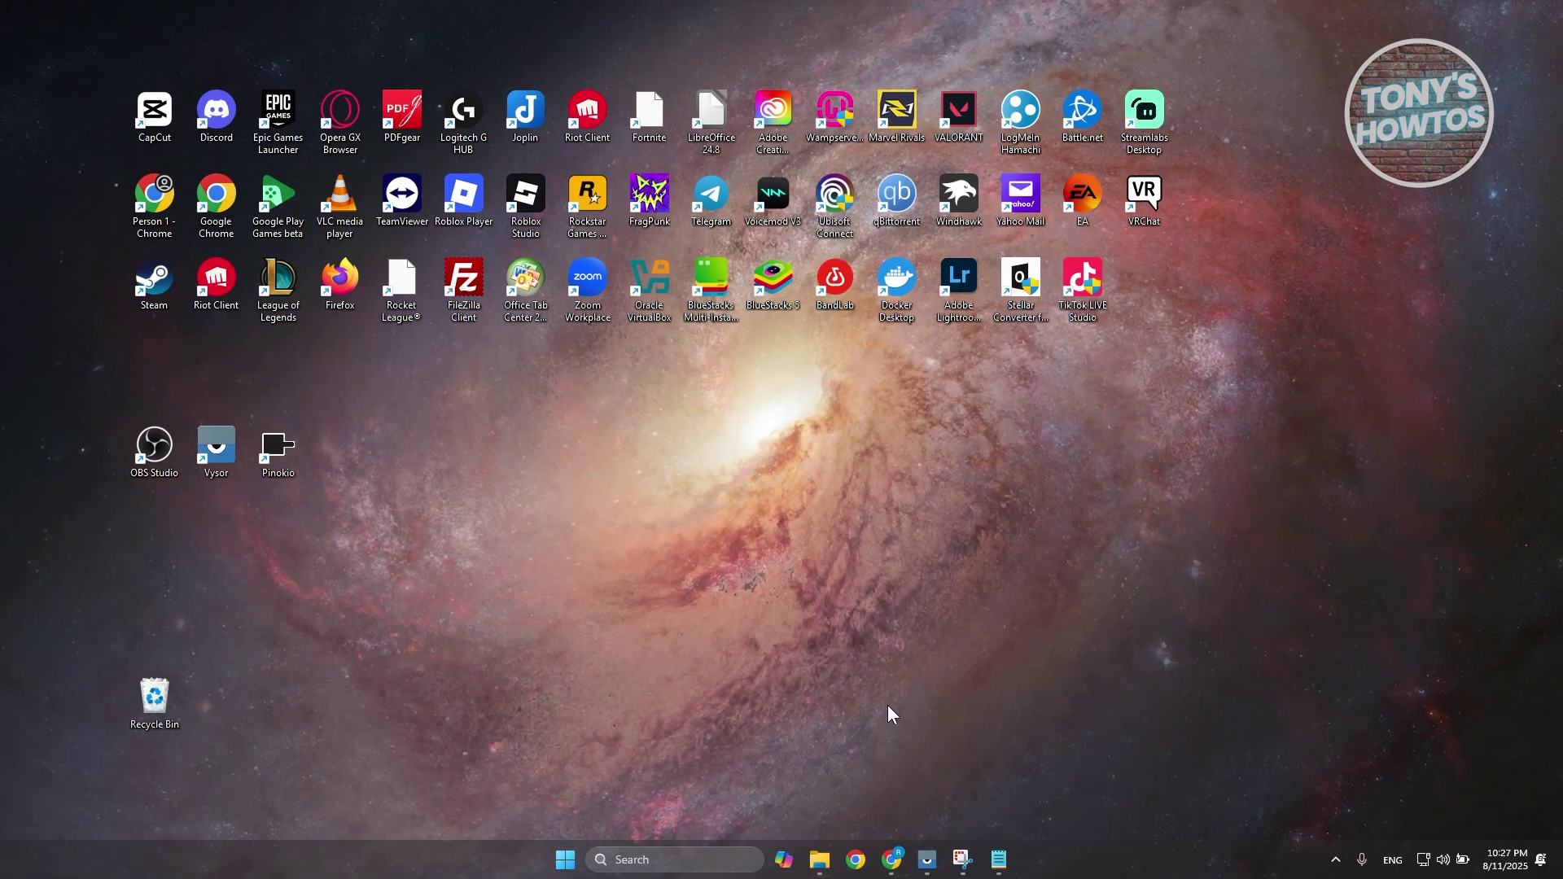
# - Open This PC in File Explorer to see the USB drive F: with 28.8 GB free, then minimize it
pyautogui.click(831, 839)
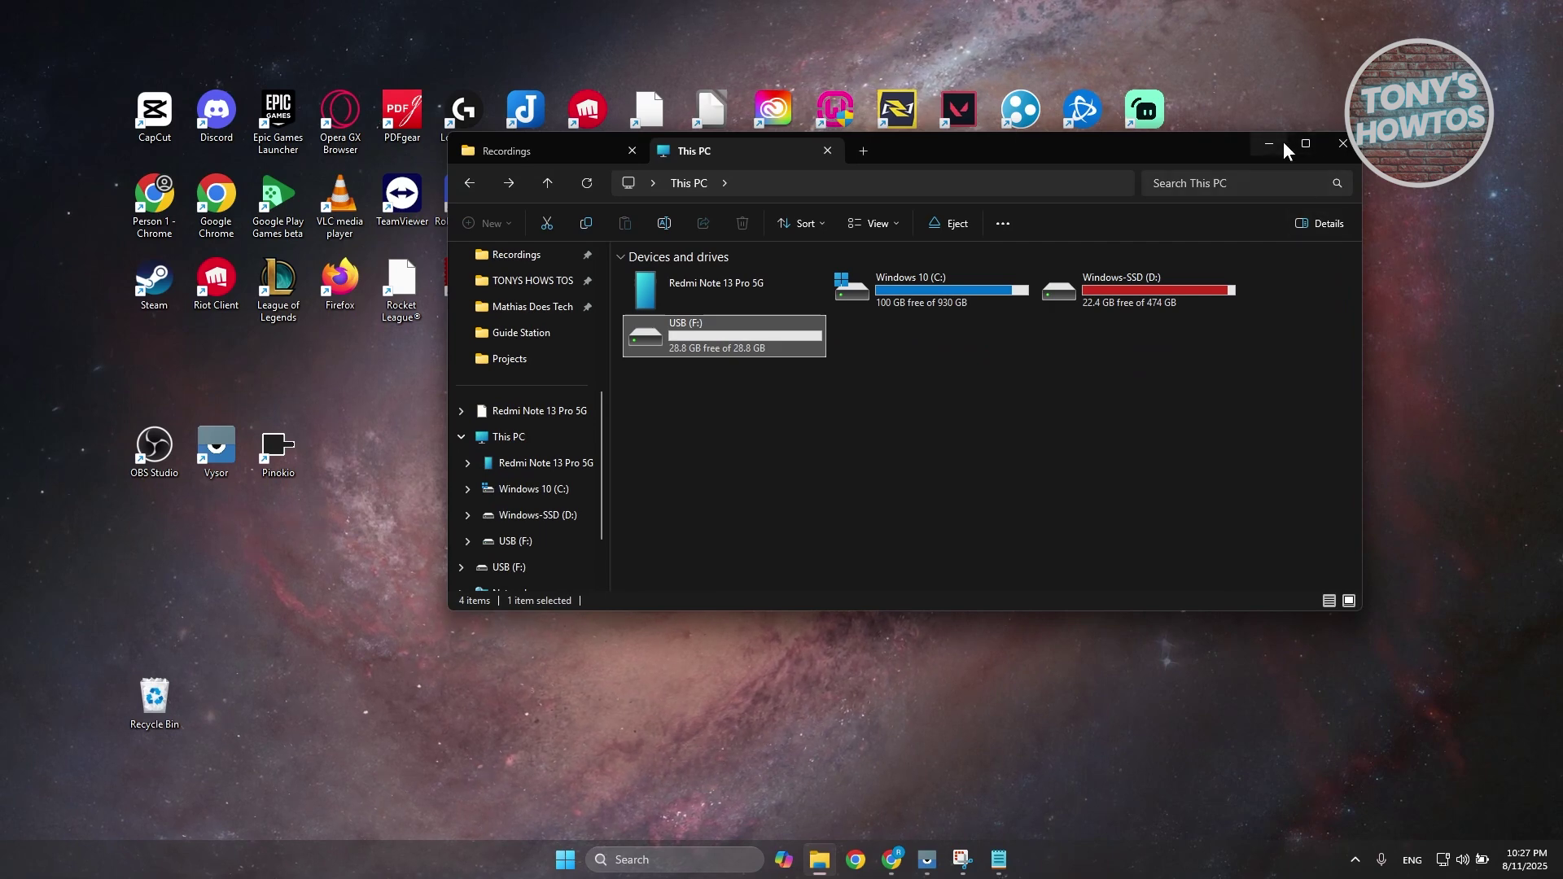
pyautogui.moveTo(1067, 158); pyautogui.dragTo(1012, 153)
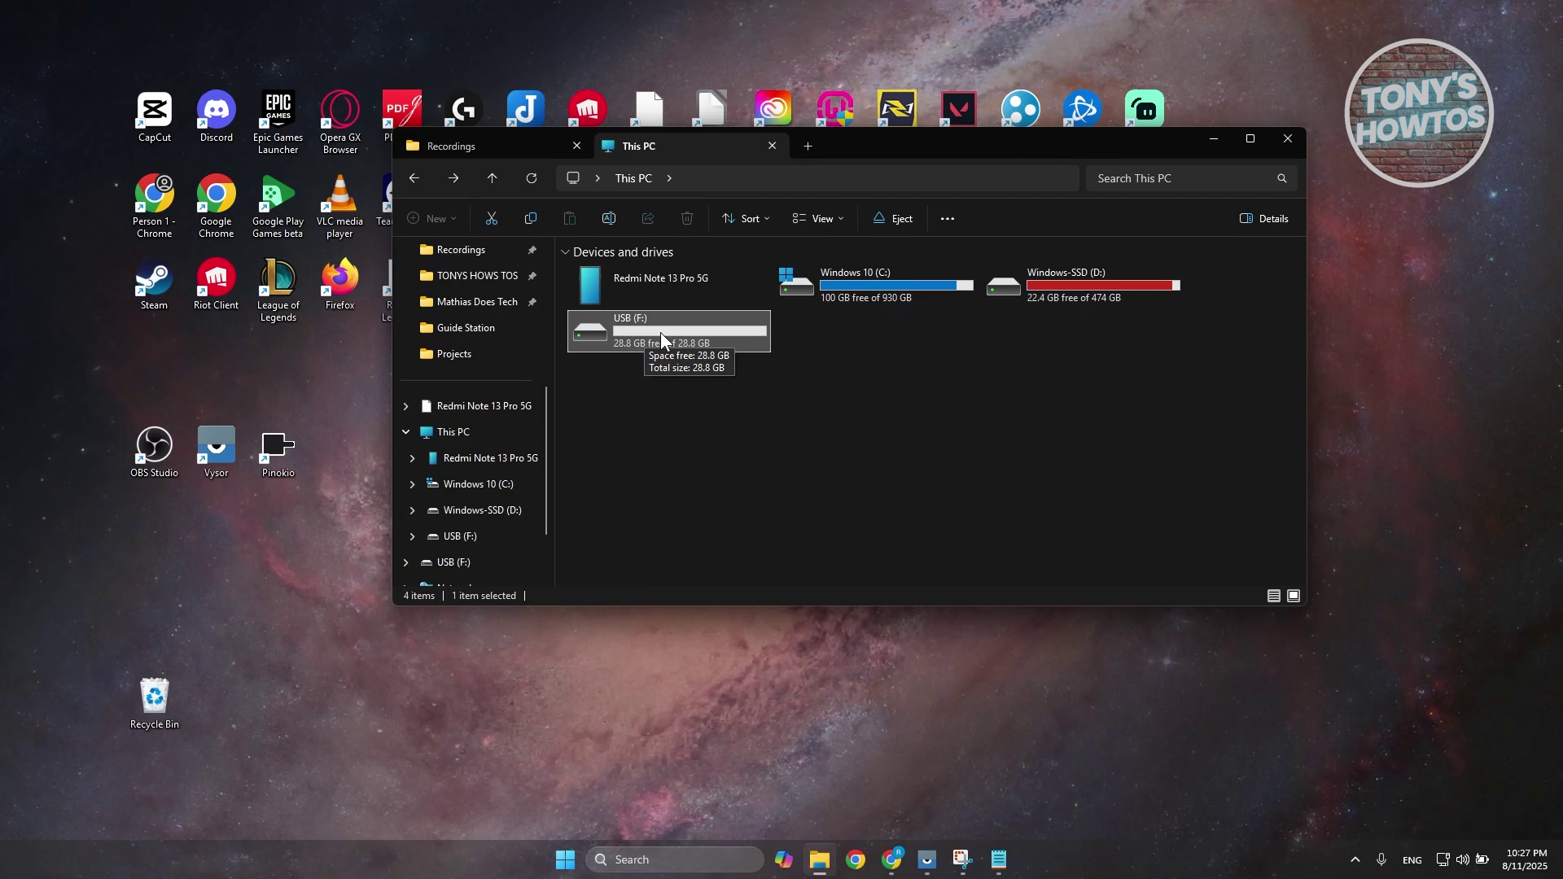
pyautogui.click(1221, 136)
# - Search Windows for 'disk manager' and launch 'Create and format hard disk partitions'
pyautogui.click(682, 860)
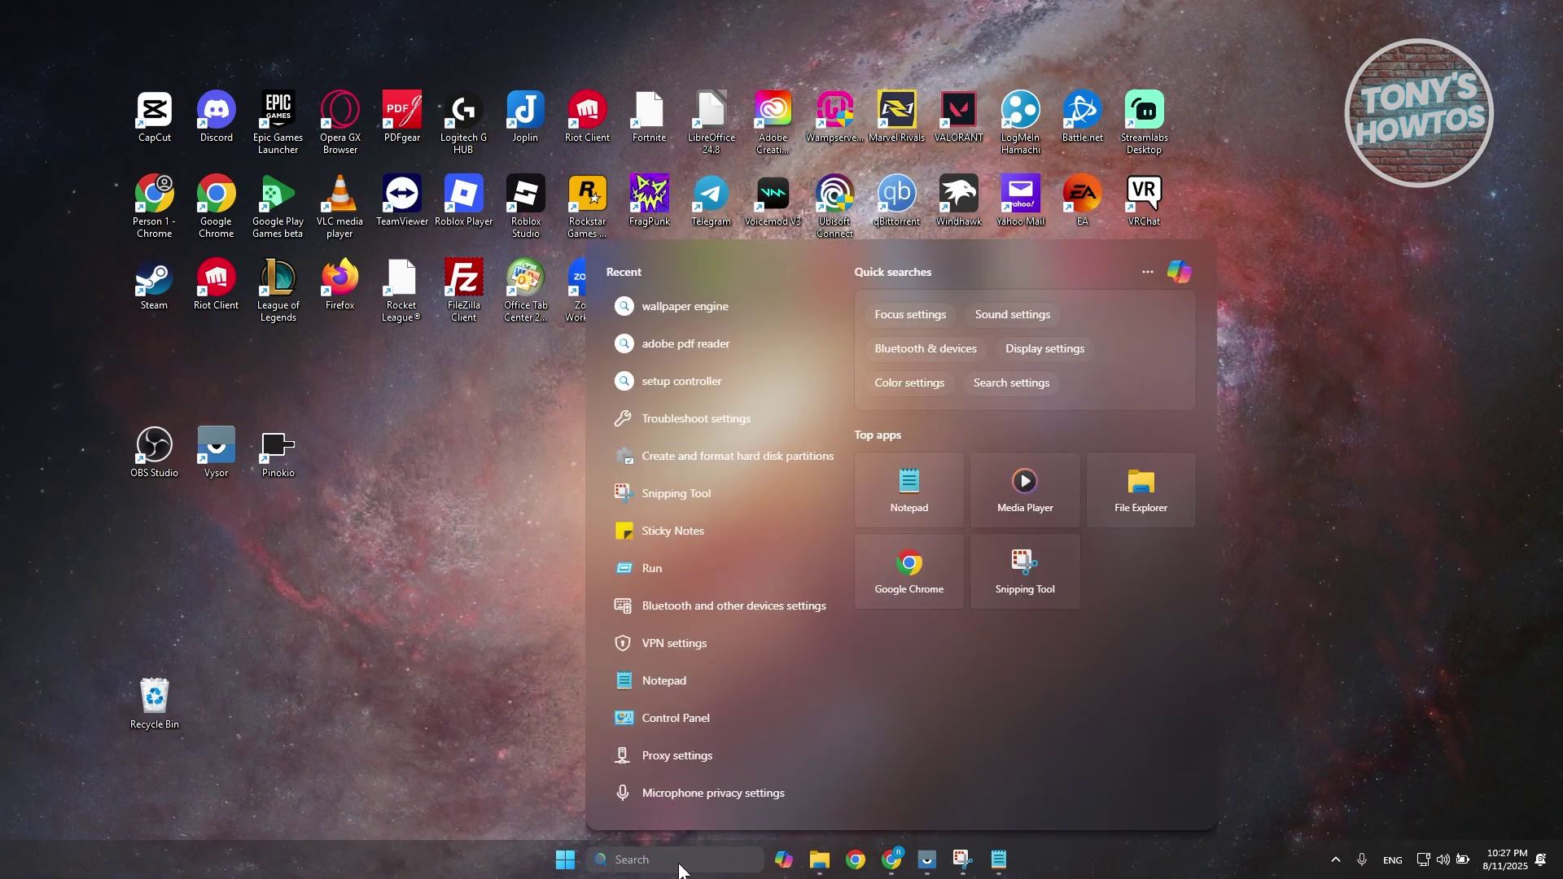
pyautogui.click(21, 403)
pyautogui.click(641, 854)
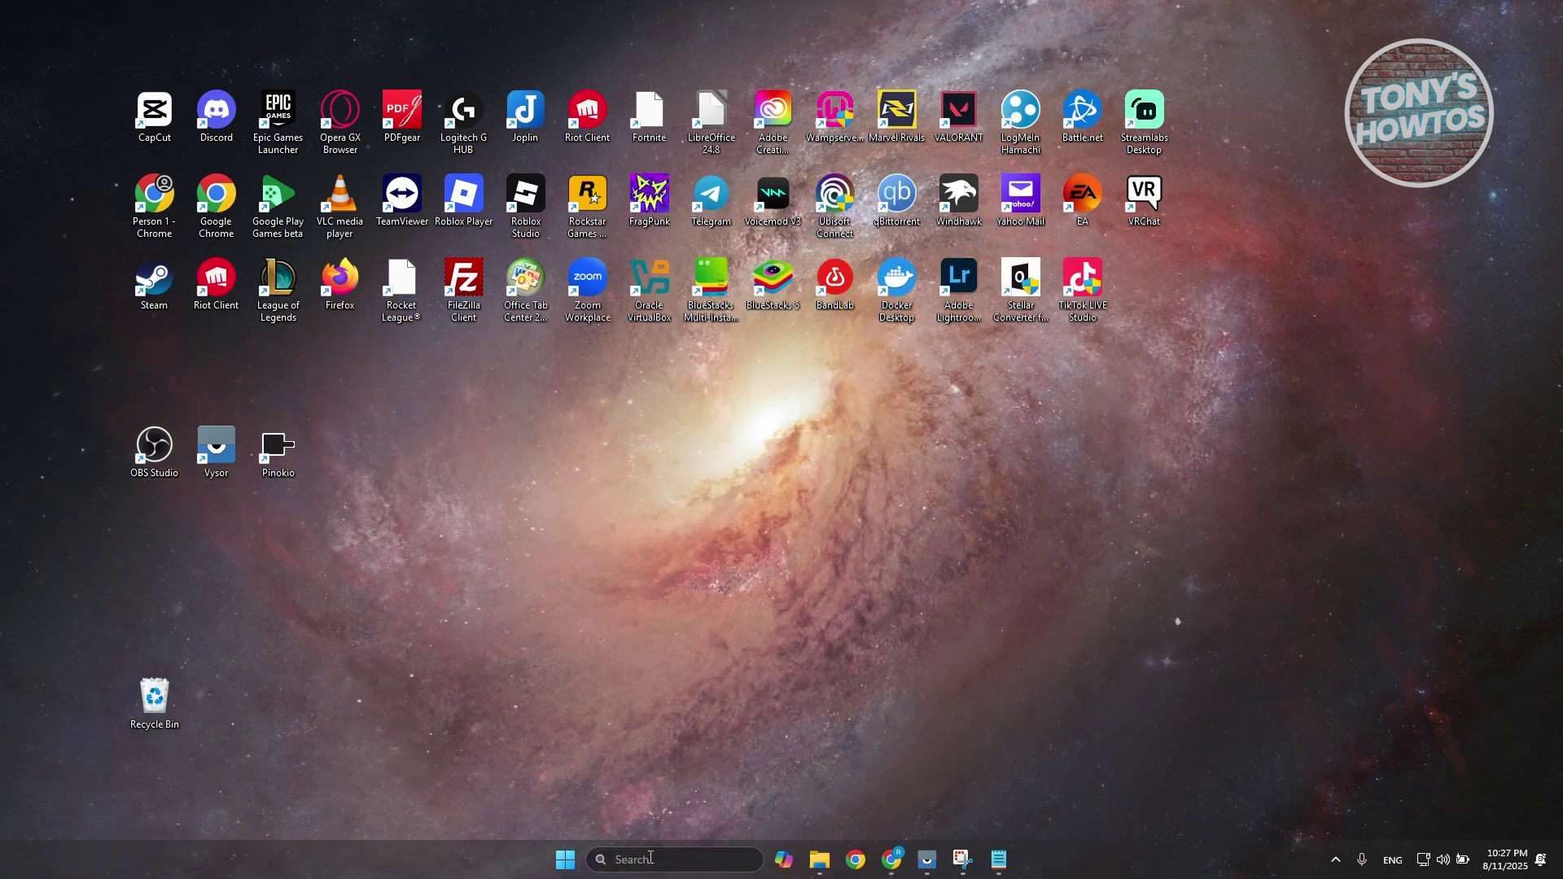
pyautogui.write('discordk manager')
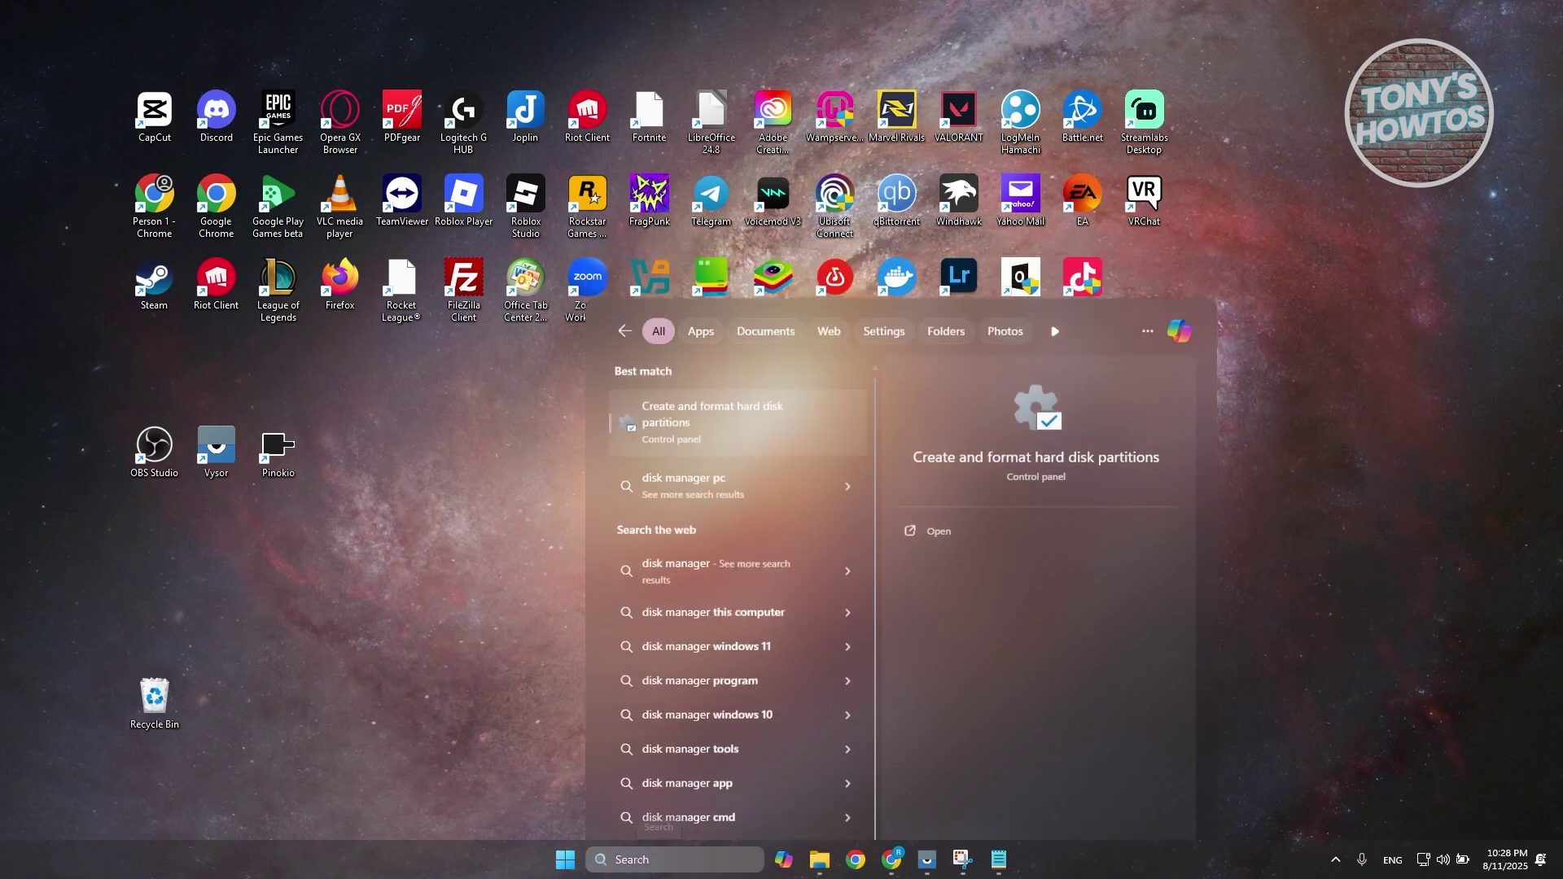
pyautogui.press('Return')
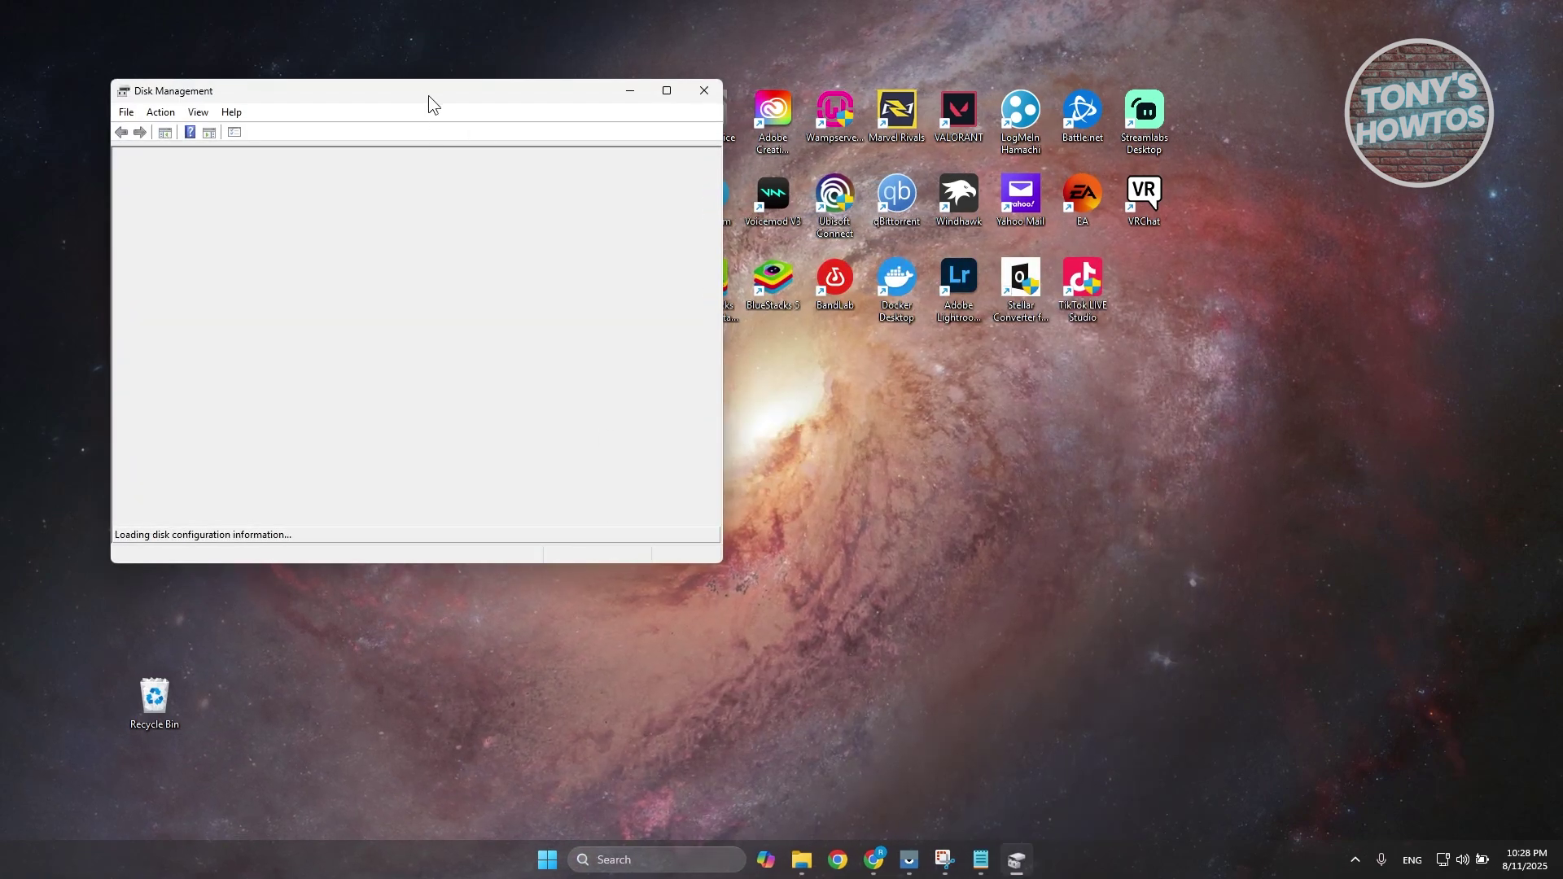
# - Check the drive letter options for USB (F:) and cancel, keeping letter F
pyautogui.moveTo(428, 96); pyautogui.dragTo(701, 115)
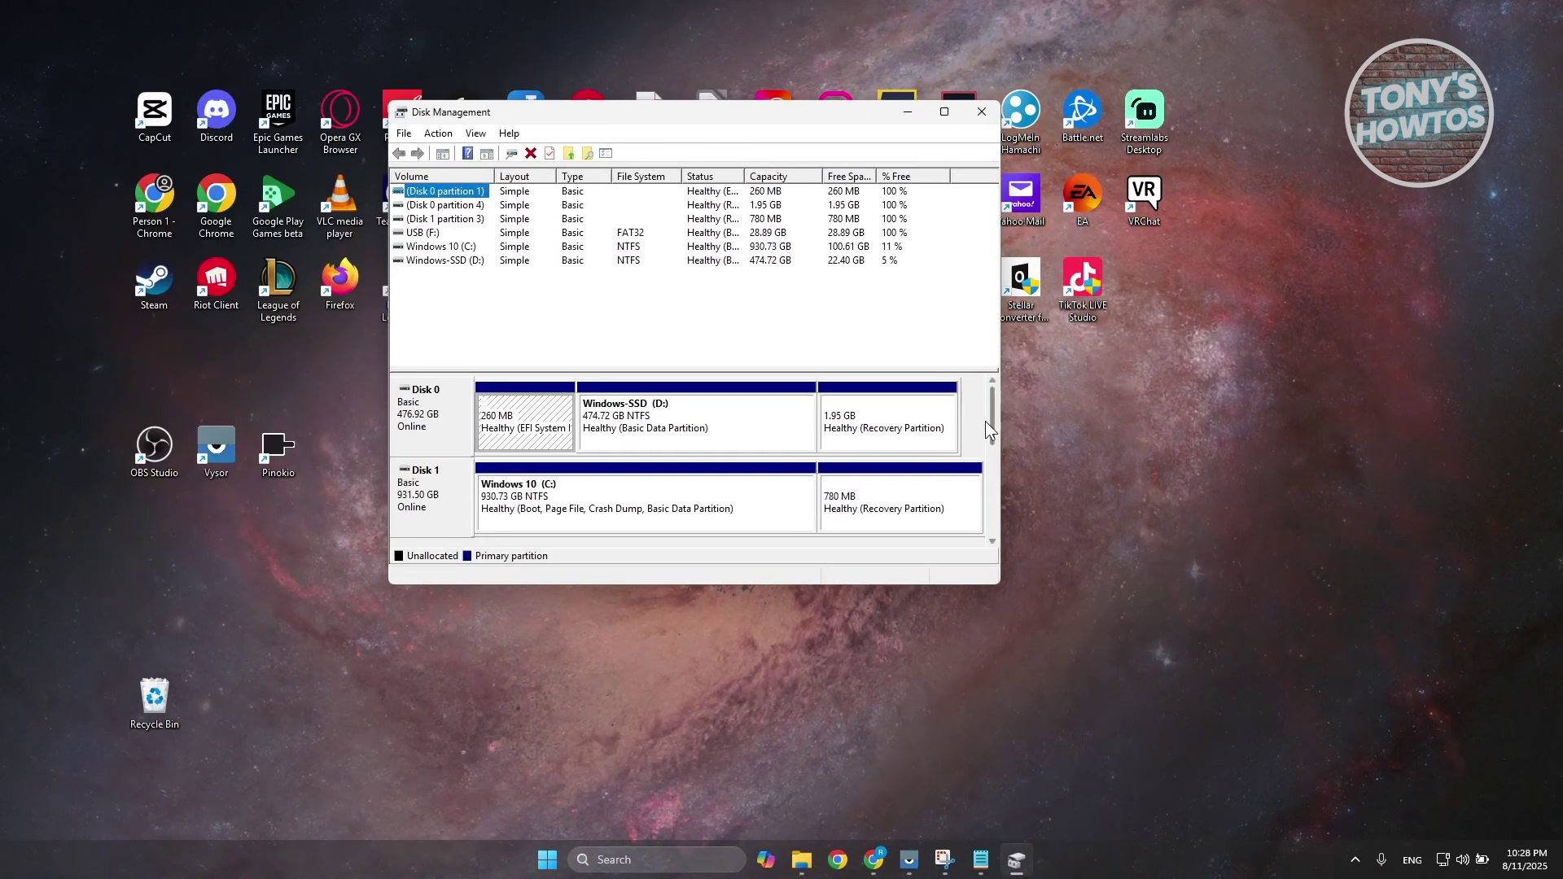
pyautogui.moveTo(991, 422); pyautogui.dragTo(995, 525)
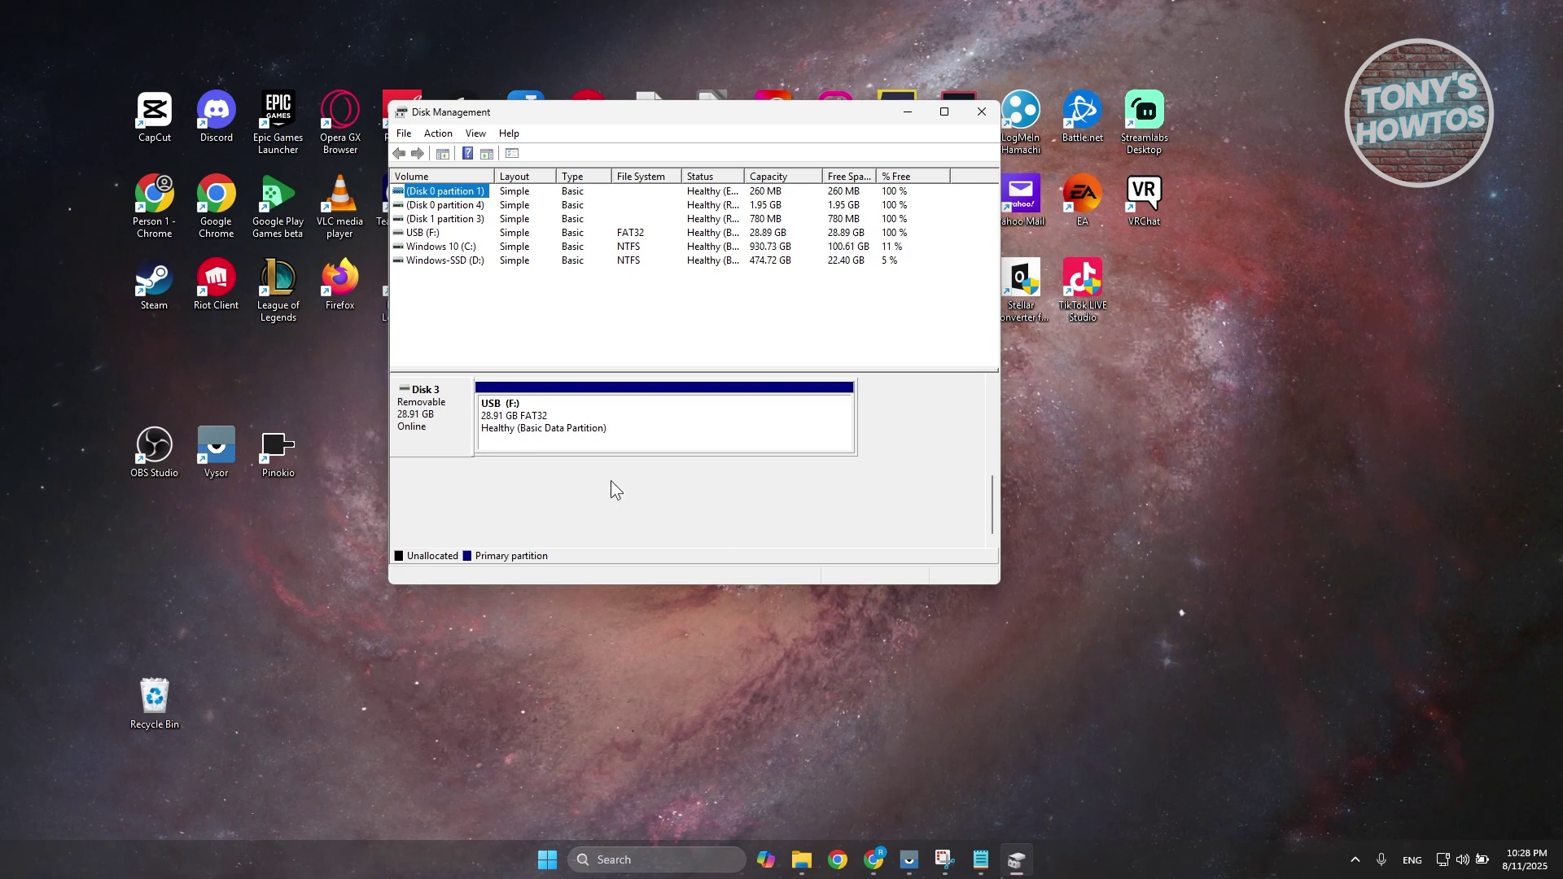
pyautogui.rightClick(555, 429)
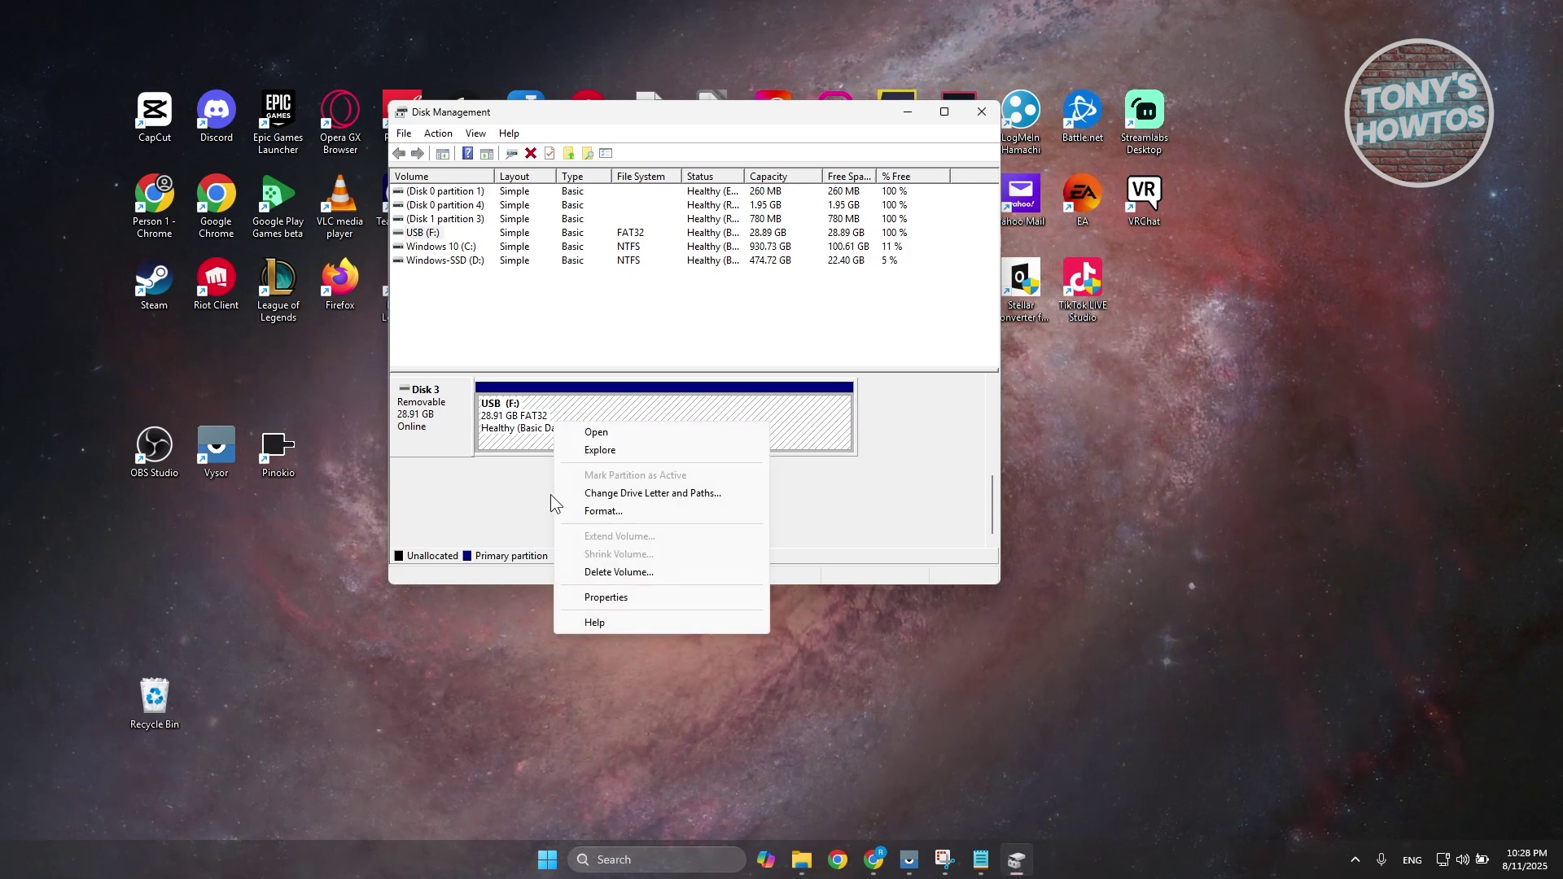
pyautogui.click(649, 497)
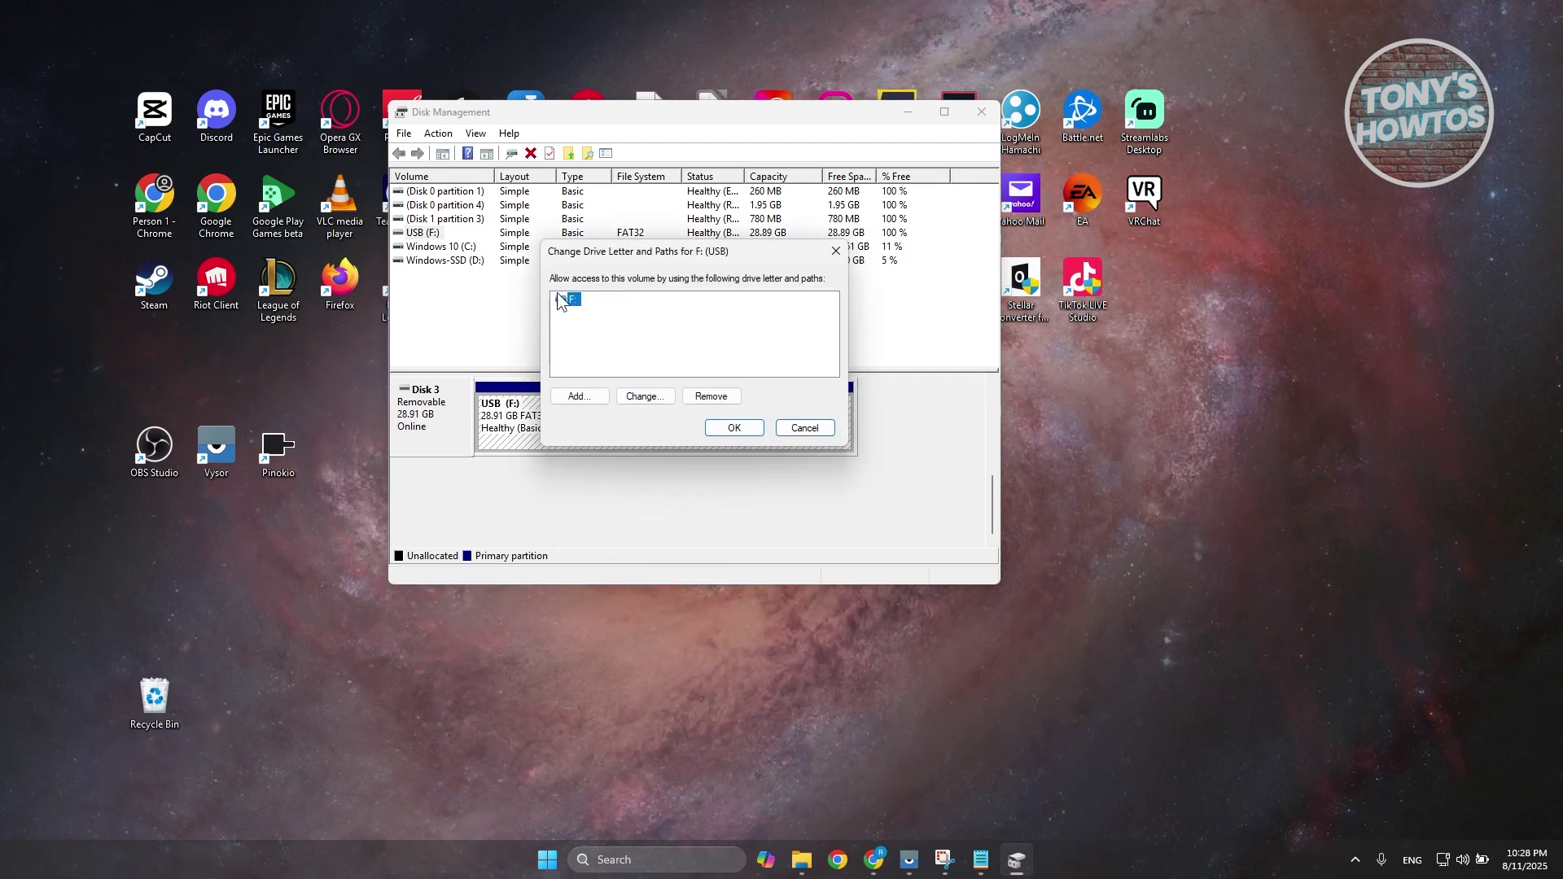
pyautogui.click(643, 397)
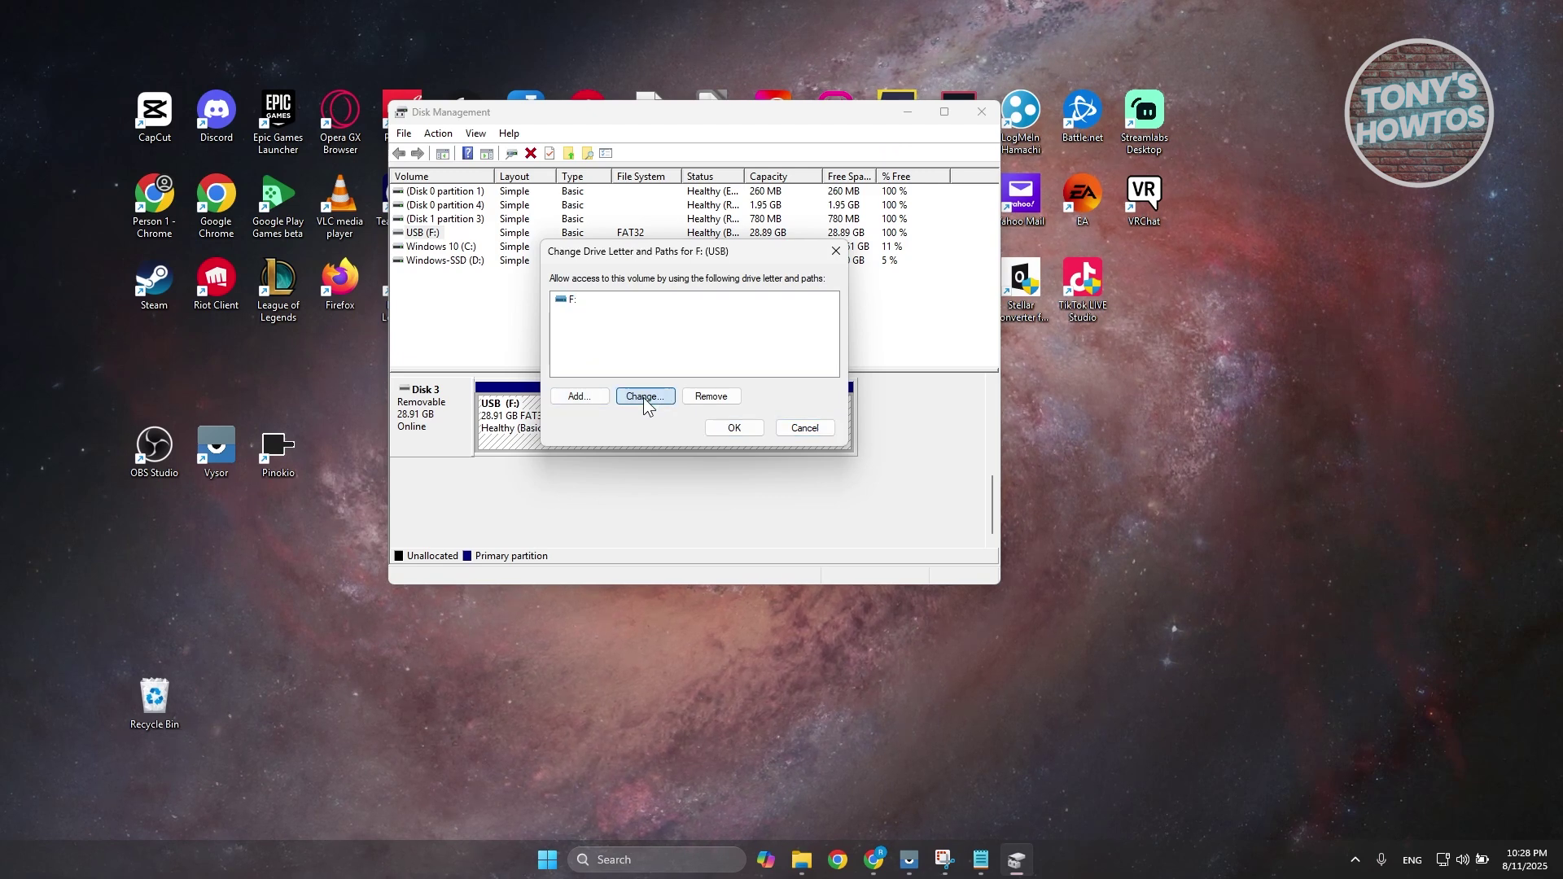
pyautogui.click(835, 325)
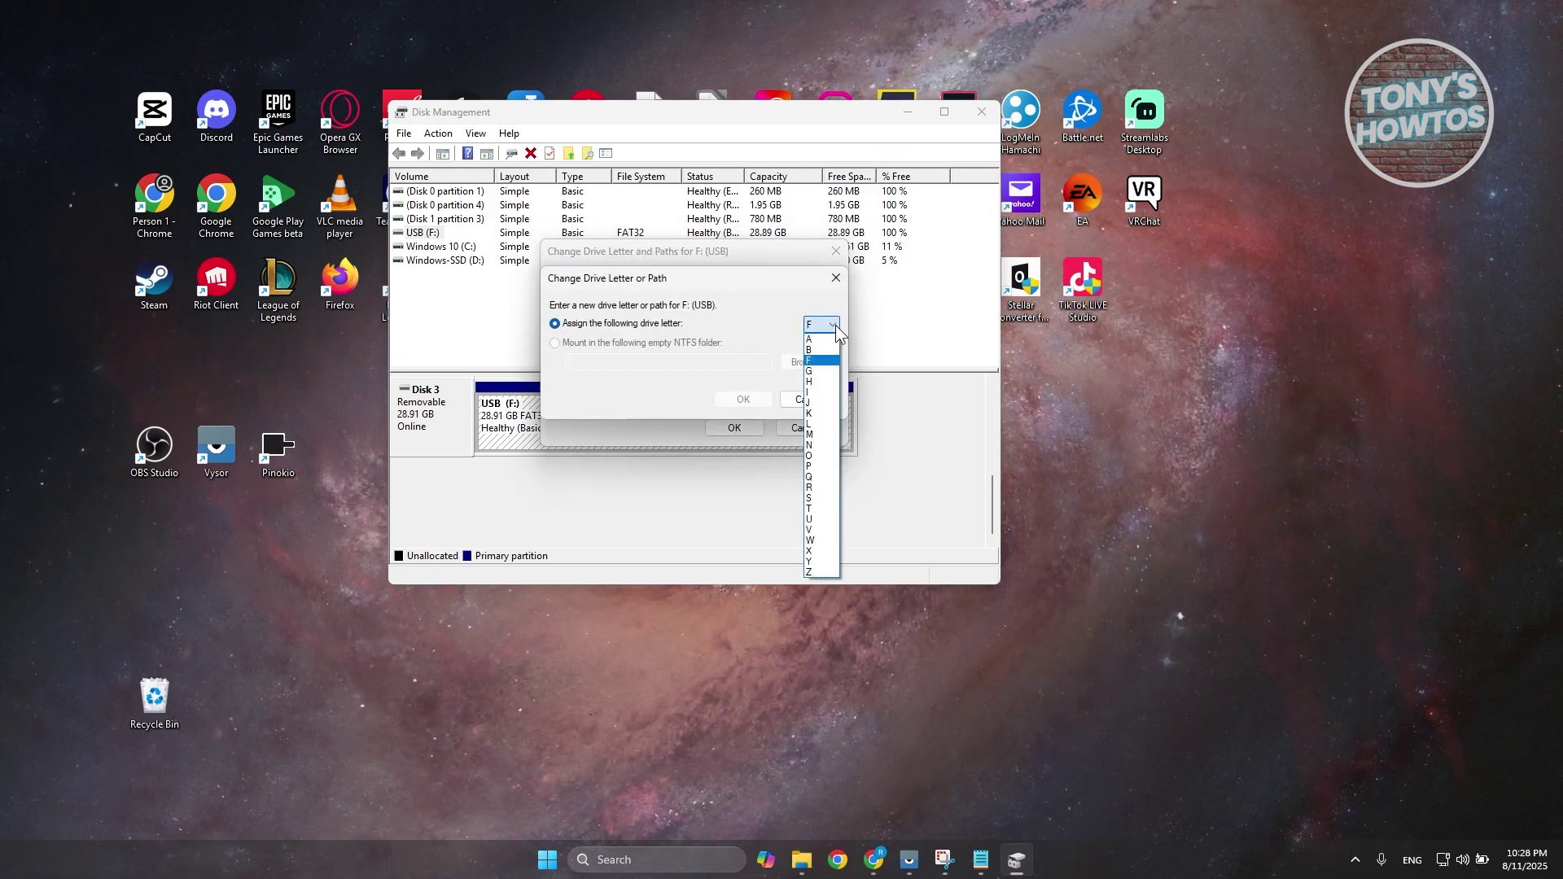
pyautogui.click(675, 384)
pyautogui.click(804, 400)
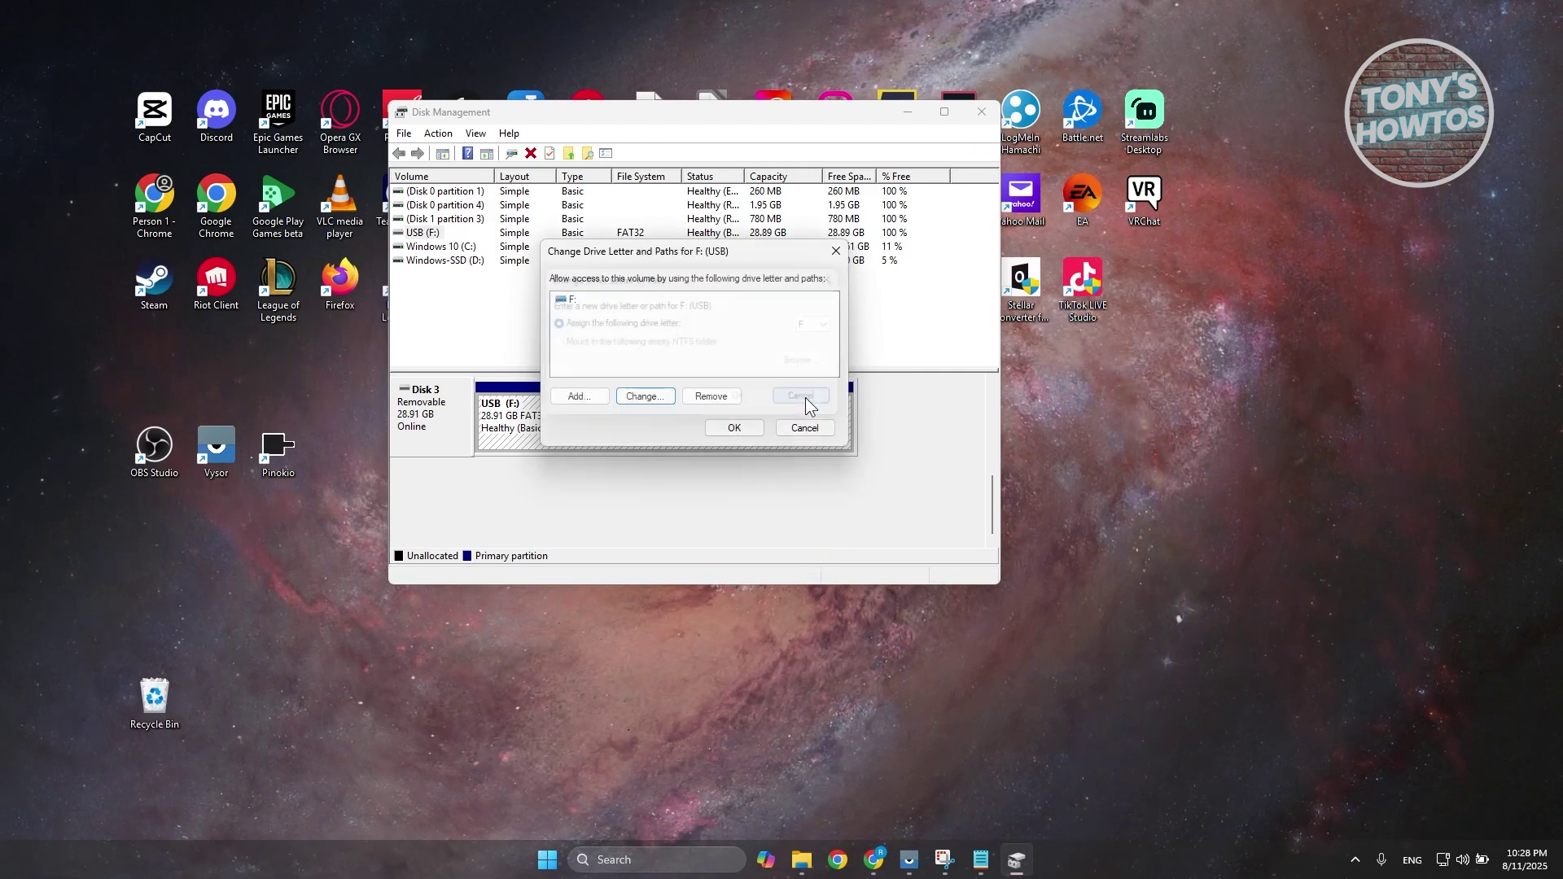
# - Look at the Add drive letter or path option, cancel unchanged, and close Disk Management
pyautogui.click(588, 395)
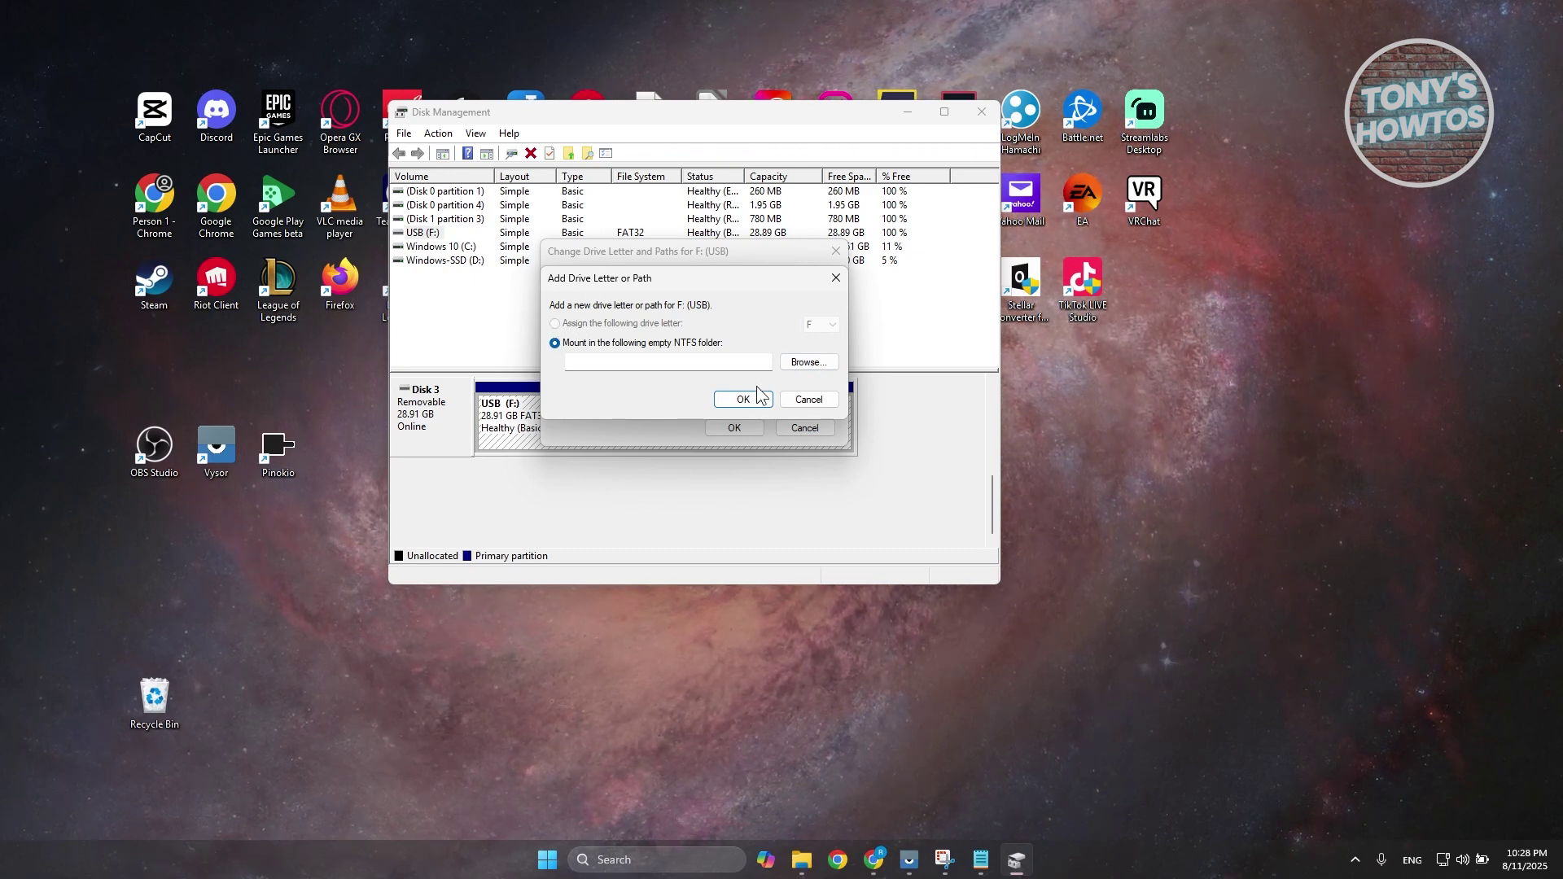
pyautogui.click(842, 279)
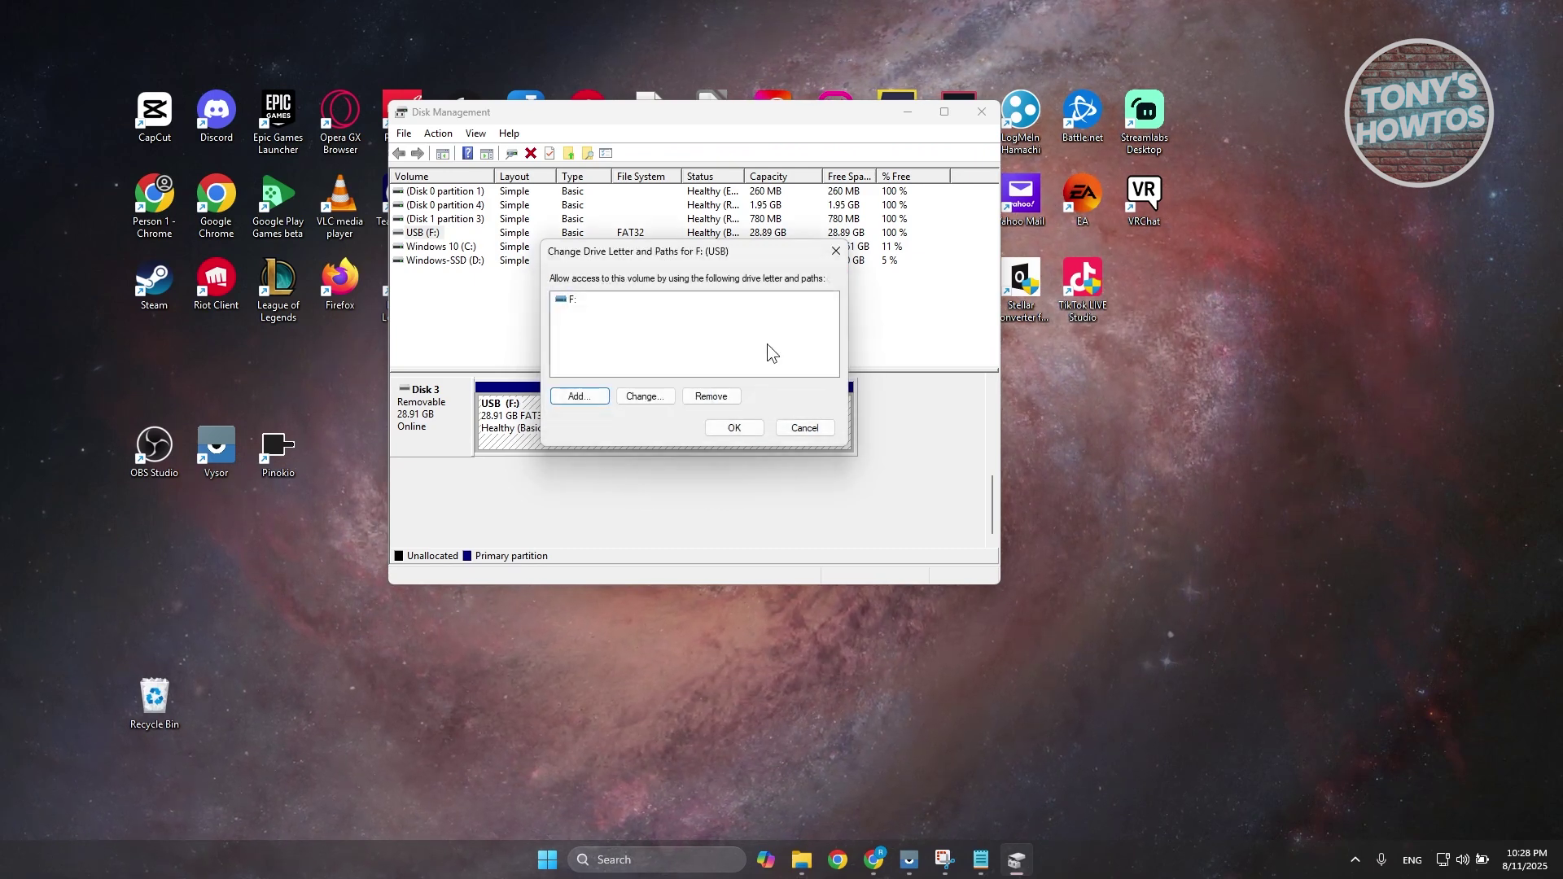
pyautogui.click(794, 429)
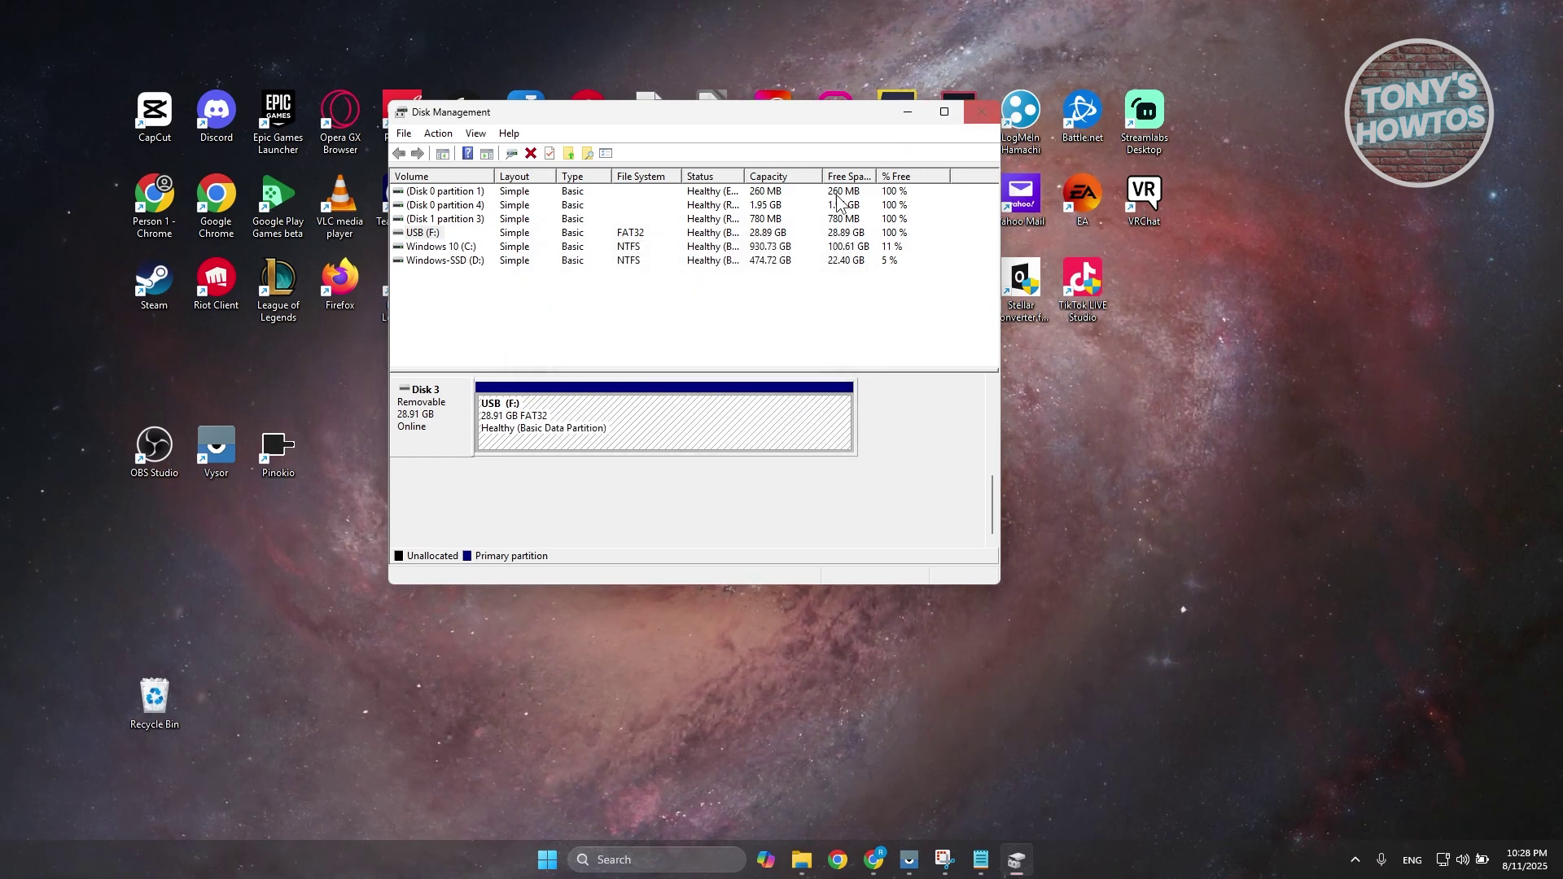
pyautogui.click(982, 114)
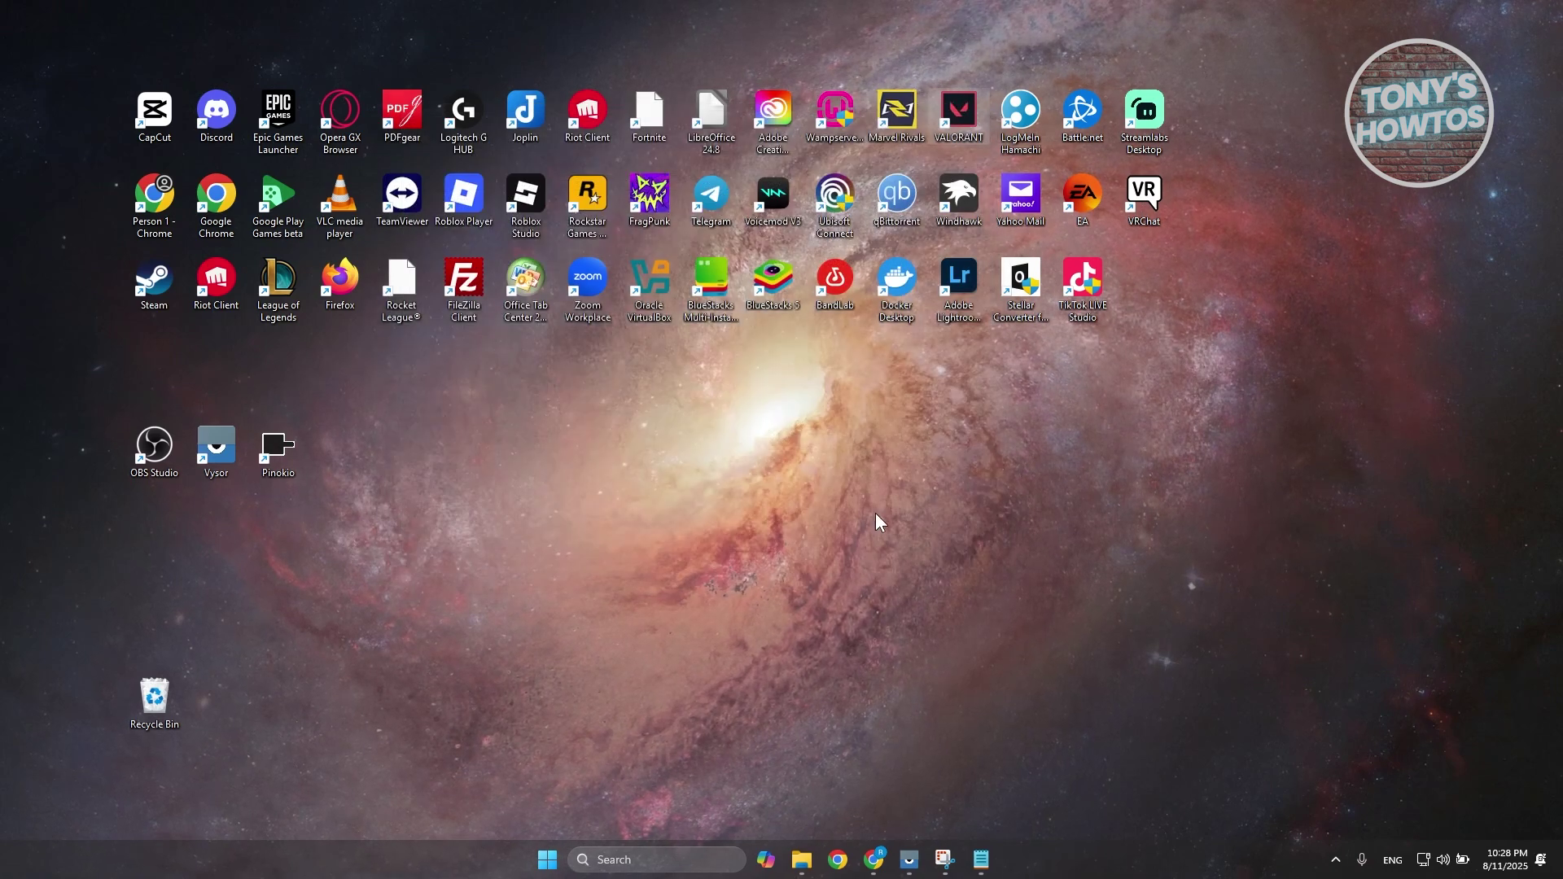
# - Search for 'cmd' and run Command Prompt as administrator
pyautogui.click(705, 862)
pyautogui.write('cmd')
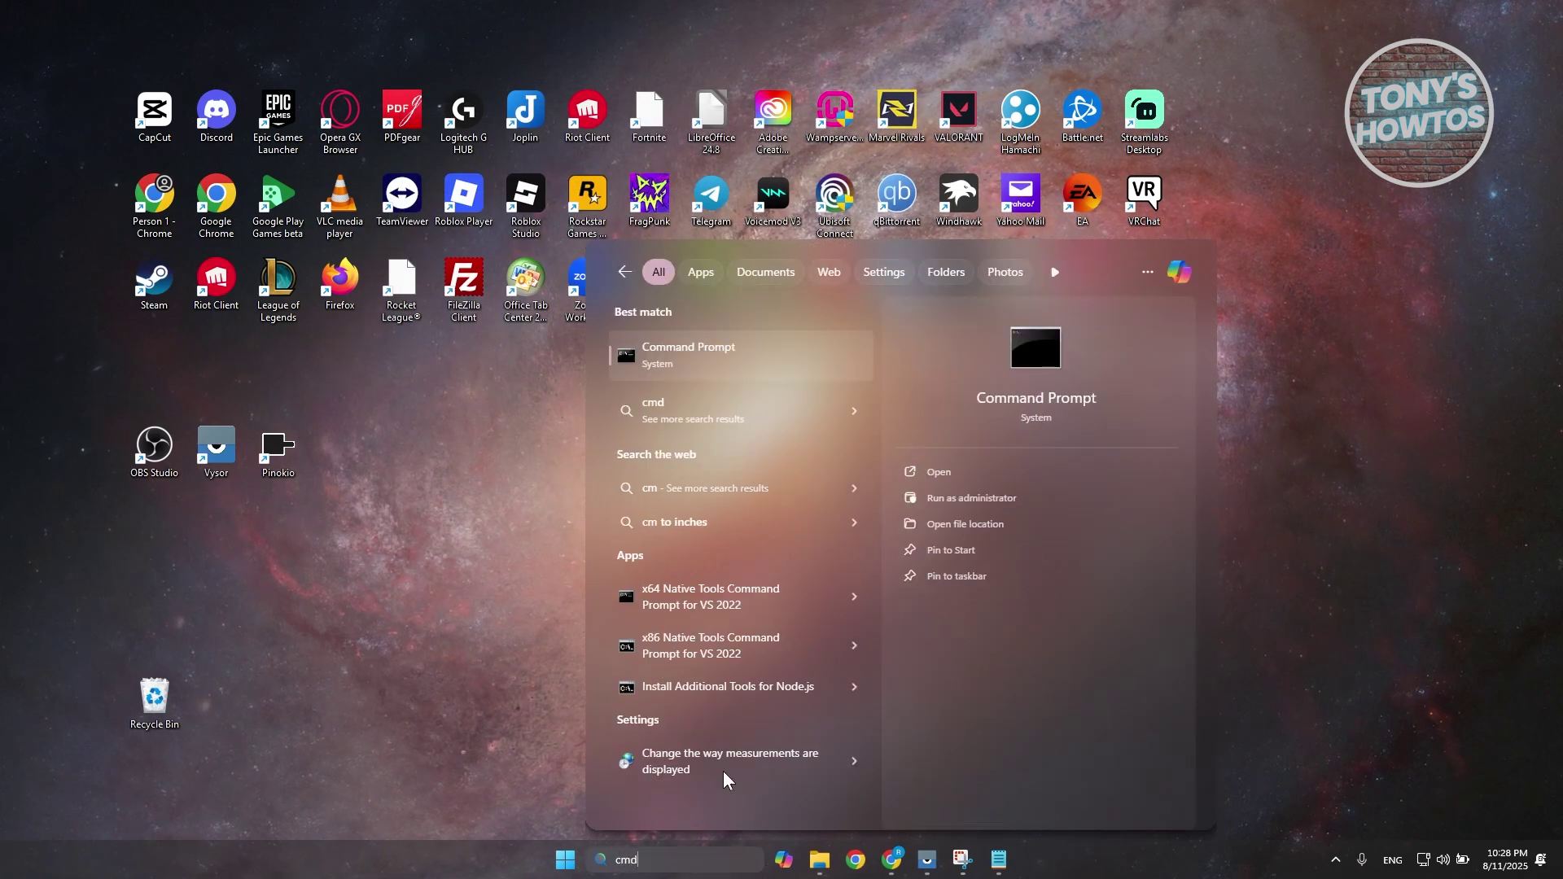
pyautogui.rightClick(761, 358)
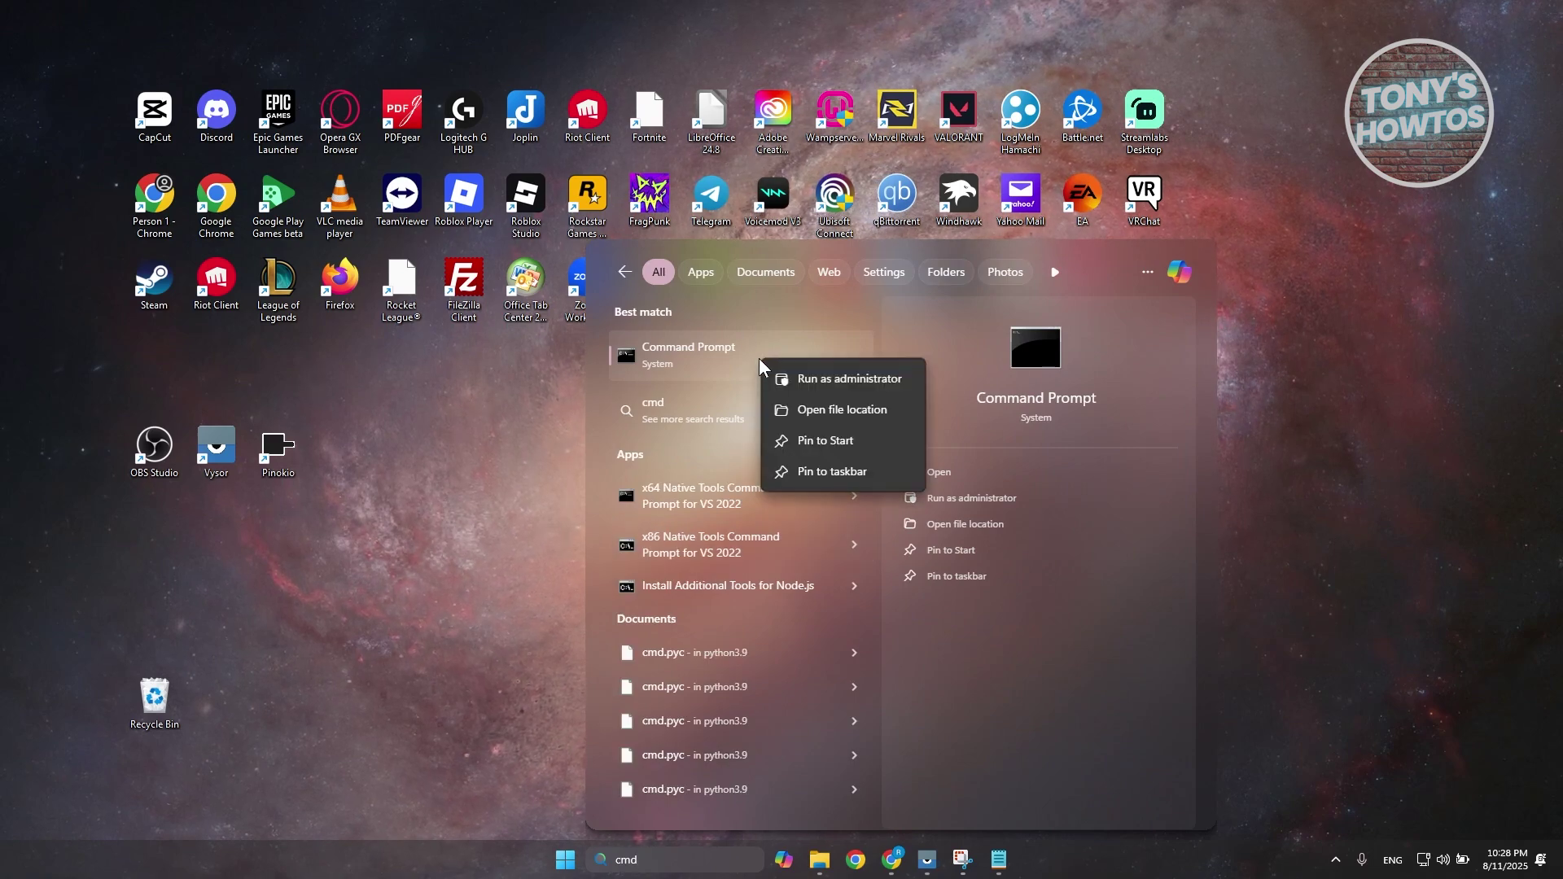
pyautogui.click(843, 371)
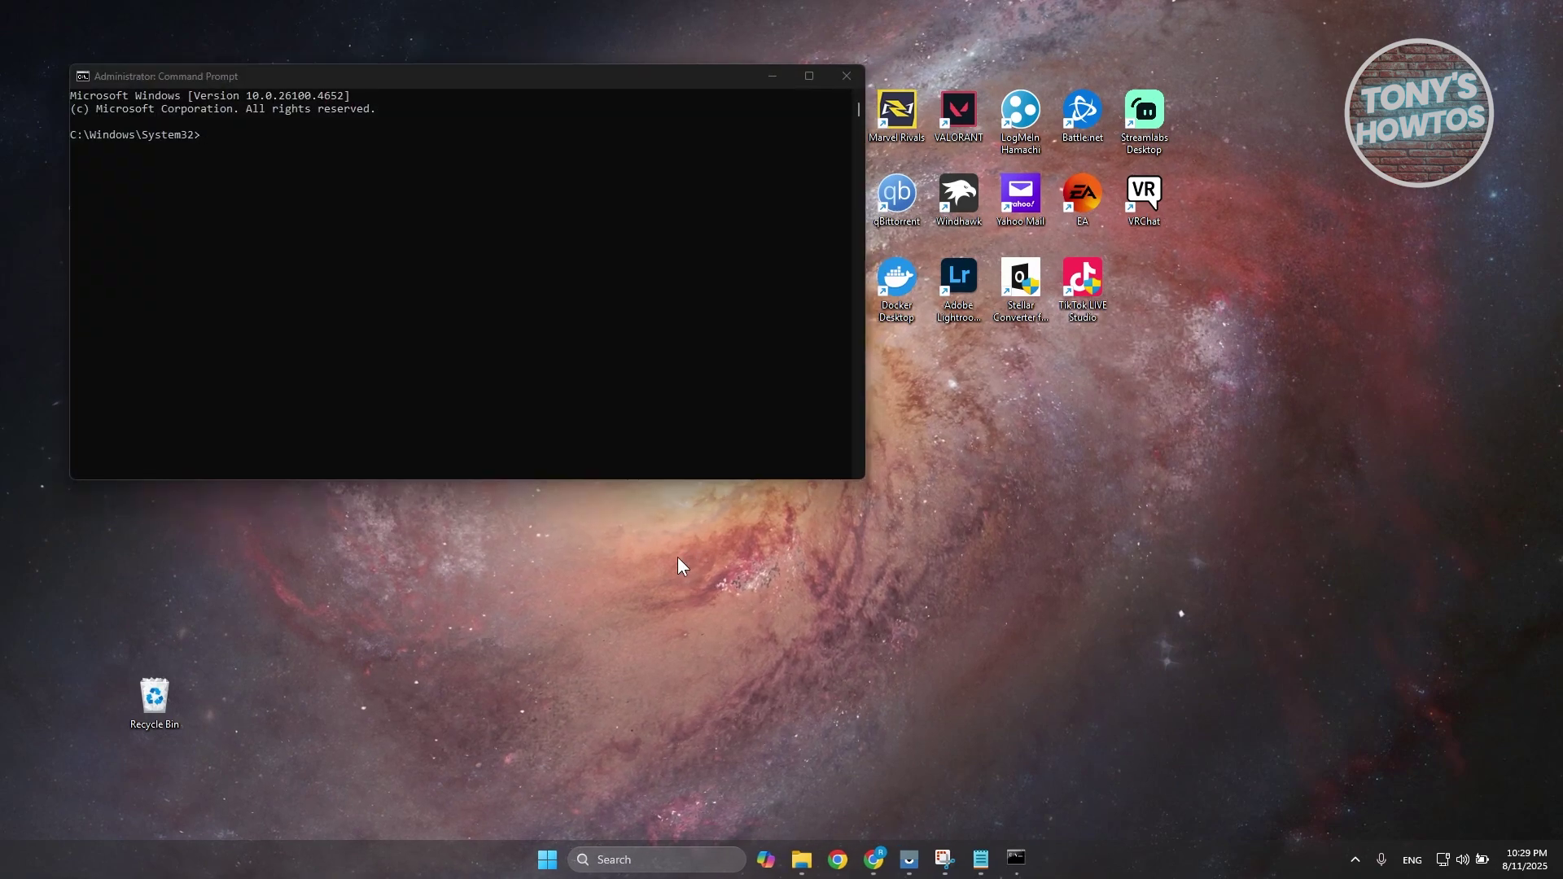
# - Copy the chkdsk line from the Notepad note and paste it at the administrator prompt
pyautogui.moveTo(635, 78); pyautogui.dragTo(838, 156)
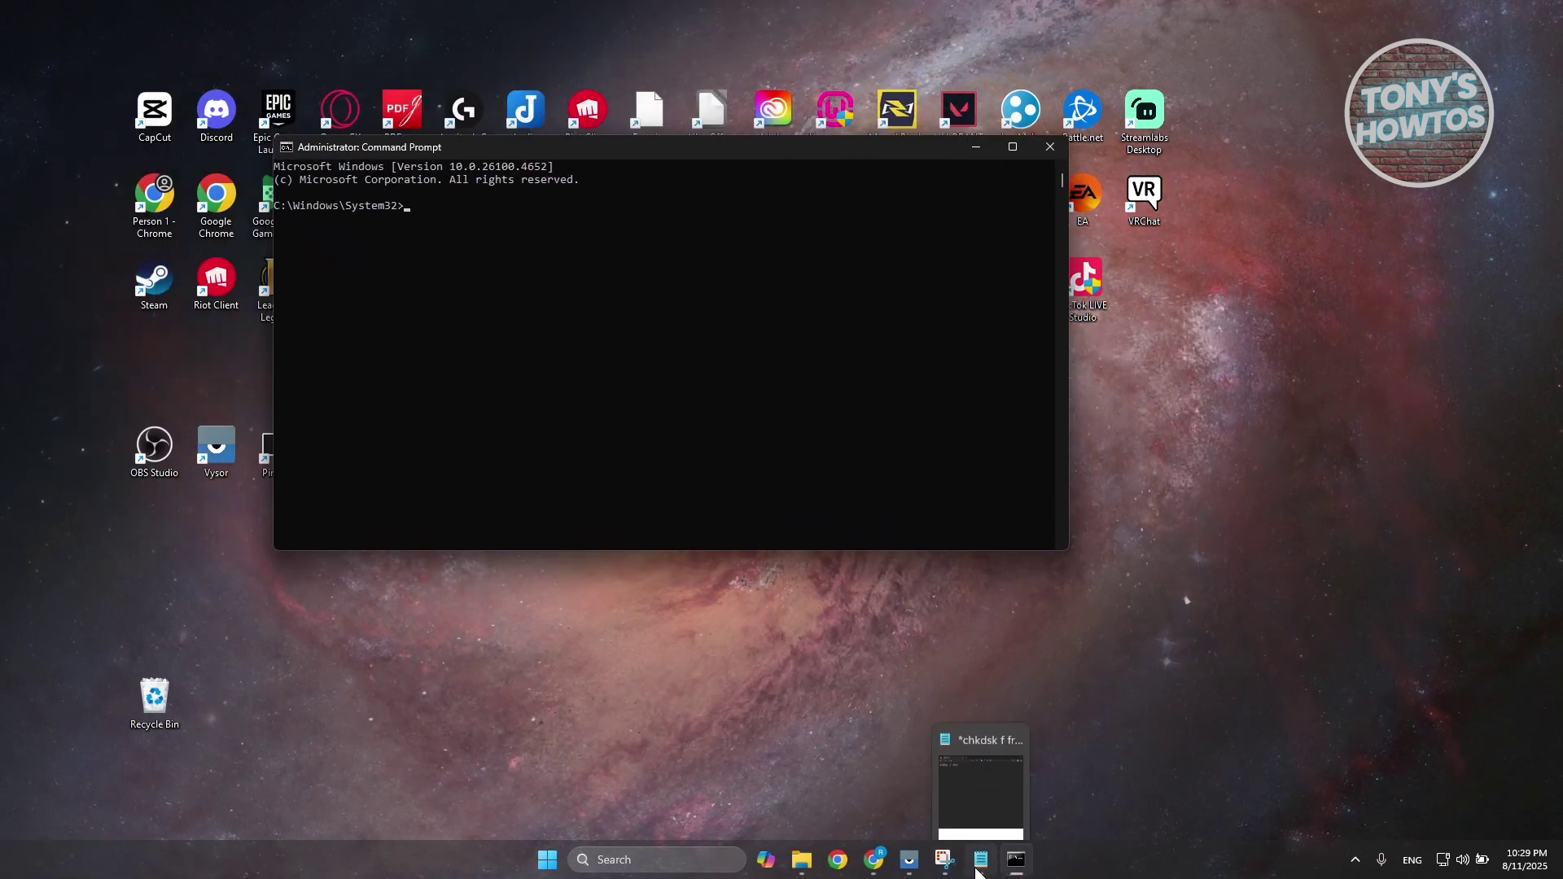
pyautogui.click(980, 859)
pyautogui.moveTo(508, 300); pyautogui.dragTo(340, 299)
pyautogui.hotkey('ctrl', 'c')
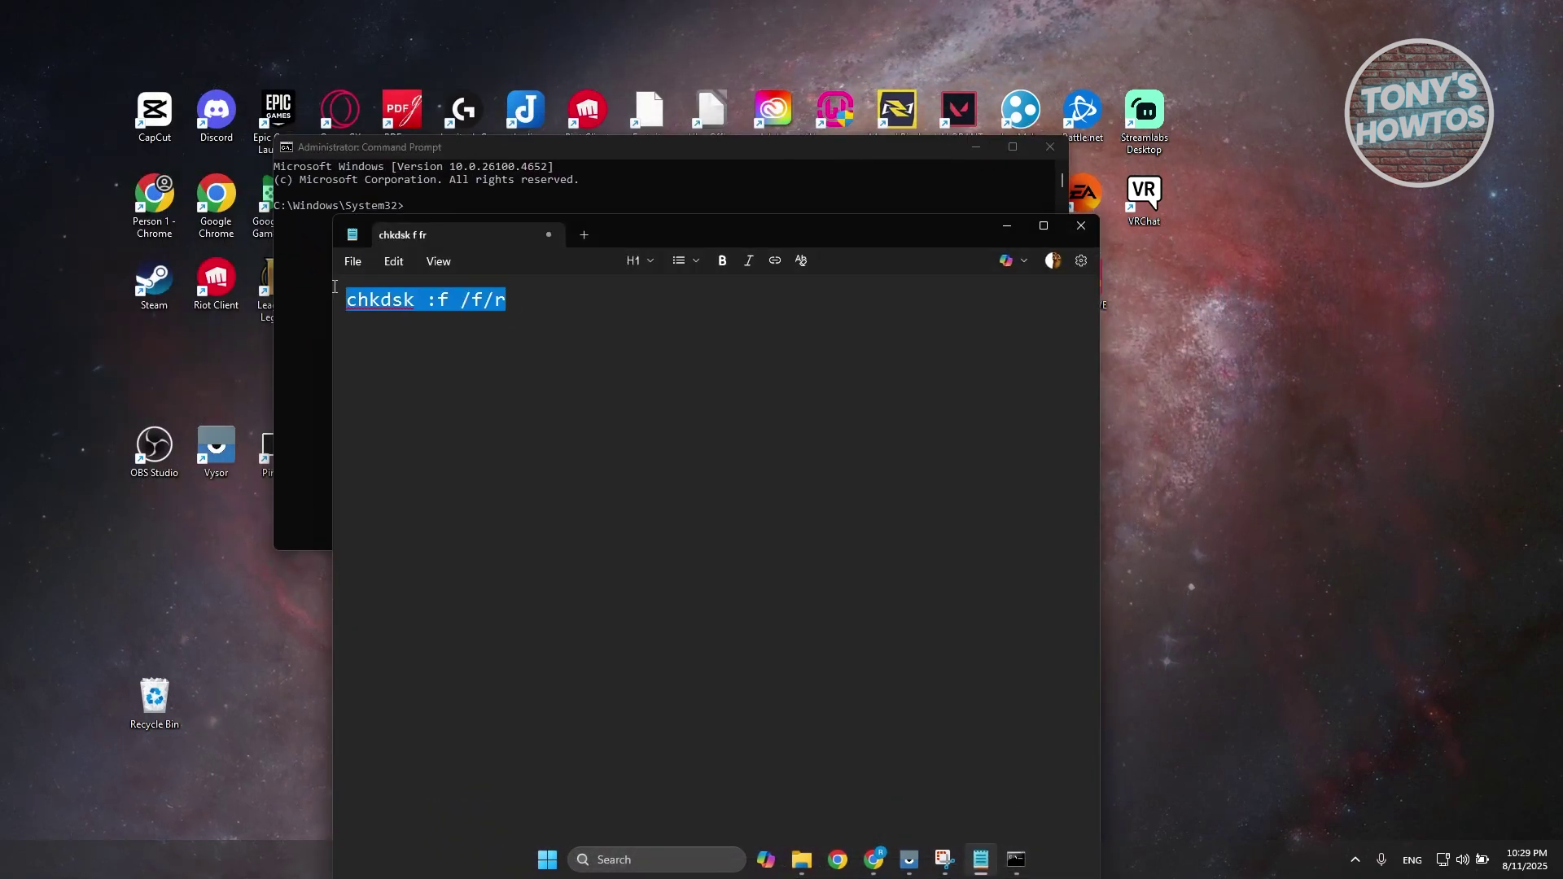
pyautogui.click(609, 199)
pyautogui.click(445, 205)
pyautogui.hotkey('ctrl', 'v')
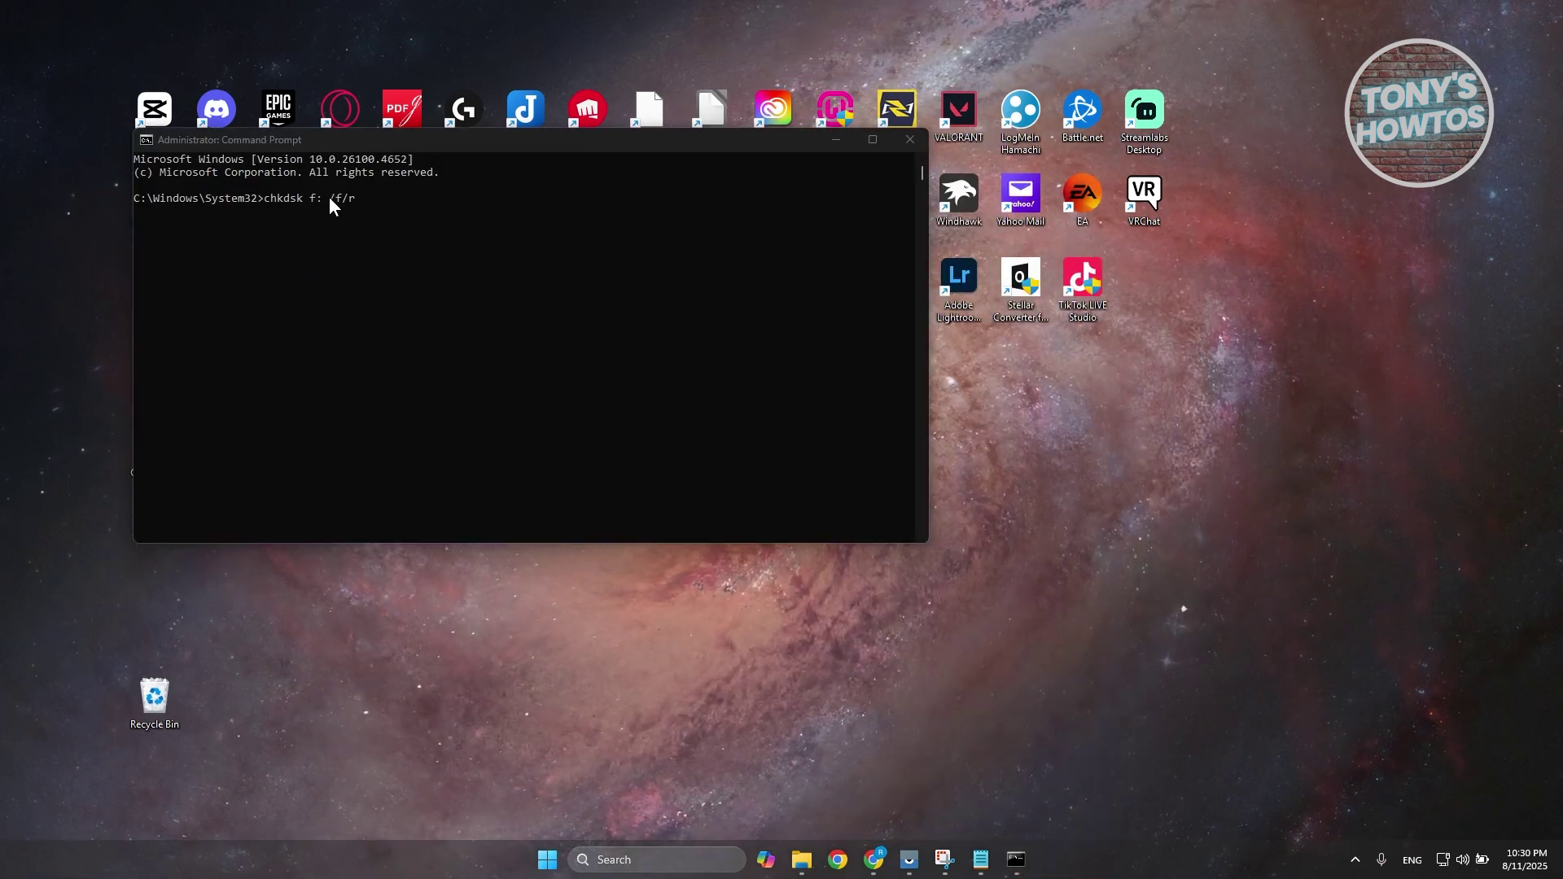
pyautogui.click(390, 202)
# - Run chkdsk f: /f/r on the FAT32 USB drive and let the scan progress
pyautogui.press('Return')
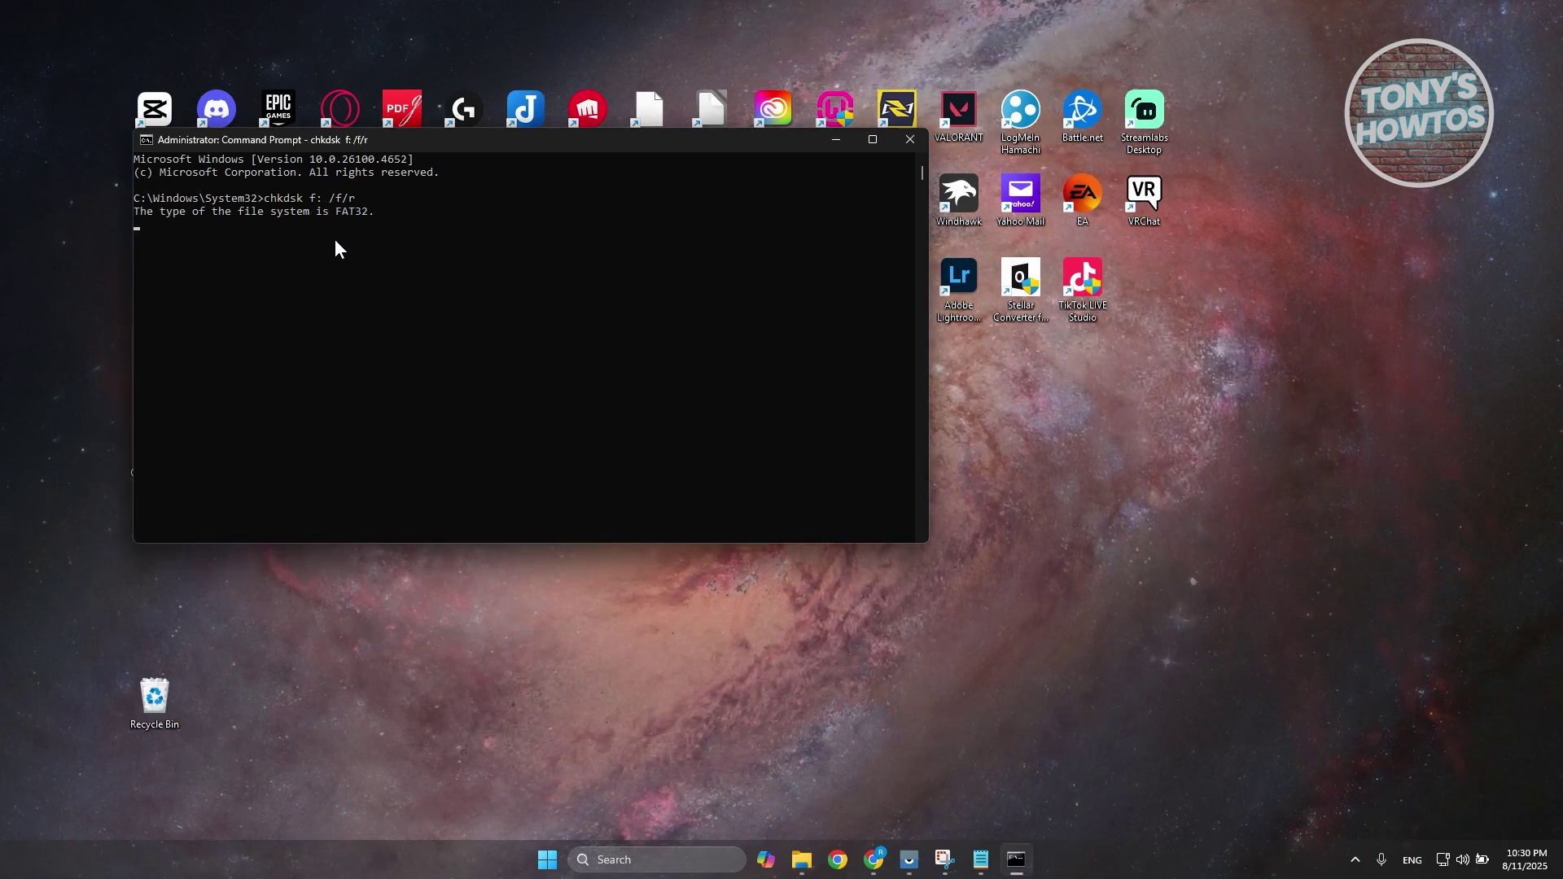